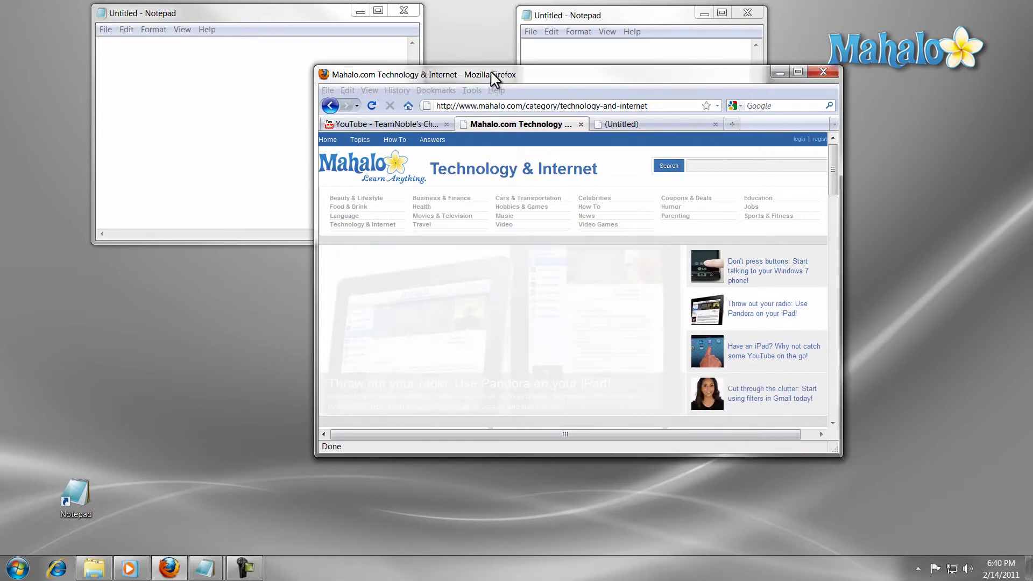
Snap Firefox to the right half by dragging its title bar, then pull it back out to float
{"action": "mouse_move", "coordinate": [491, 72]}
{"action": "left_mouse_down"}
{"action": "mouse_move", "coordinate": [469, 72]}
{"action": "mouse_move", "coordinate": [457, 7]}
{"action": "mouse_move", "coordinate": [1032, 124]}
{"action": "left_mouse_up"}
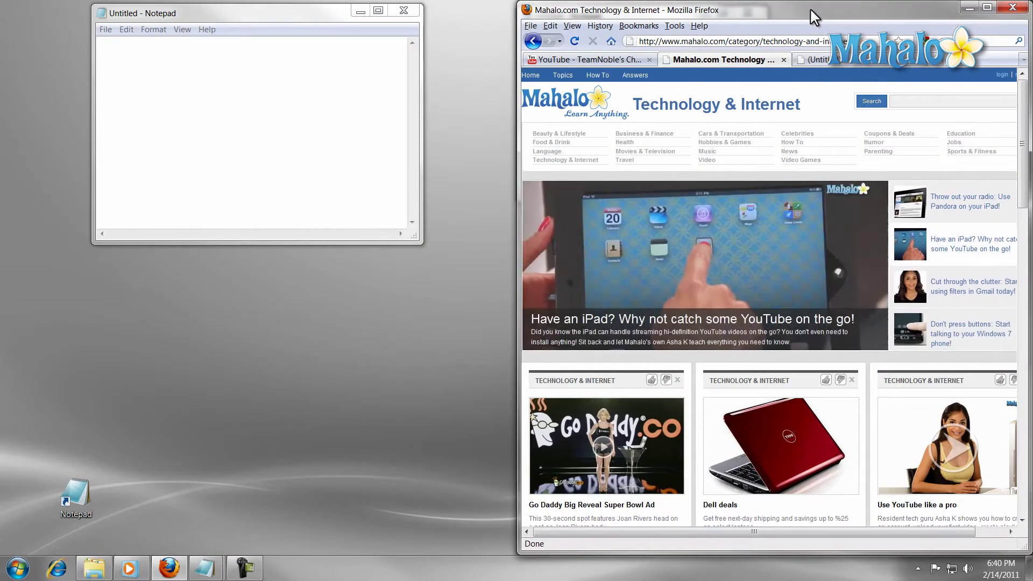
{"action": "mouse_move", "coordinate": [809, 7]}
{"action": "left_mouse_down"}
{"action": "mouse_move", "coordinate": [580, 43]}
{"action": "mouse_move", "coordinate": [500, 93]}
{"action": "left_mouse_up"}
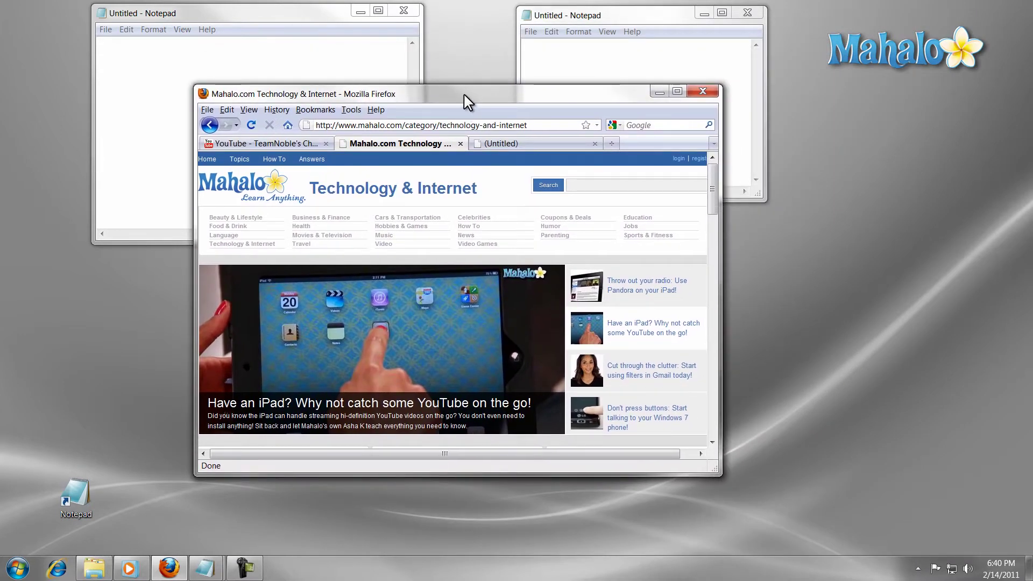
Shake Firefox's title bar so both Notepad windows minimize and then come back
{"action": "left_click_drag", "start_coordinate": [464, 95], "coordinate": [446, 94]}
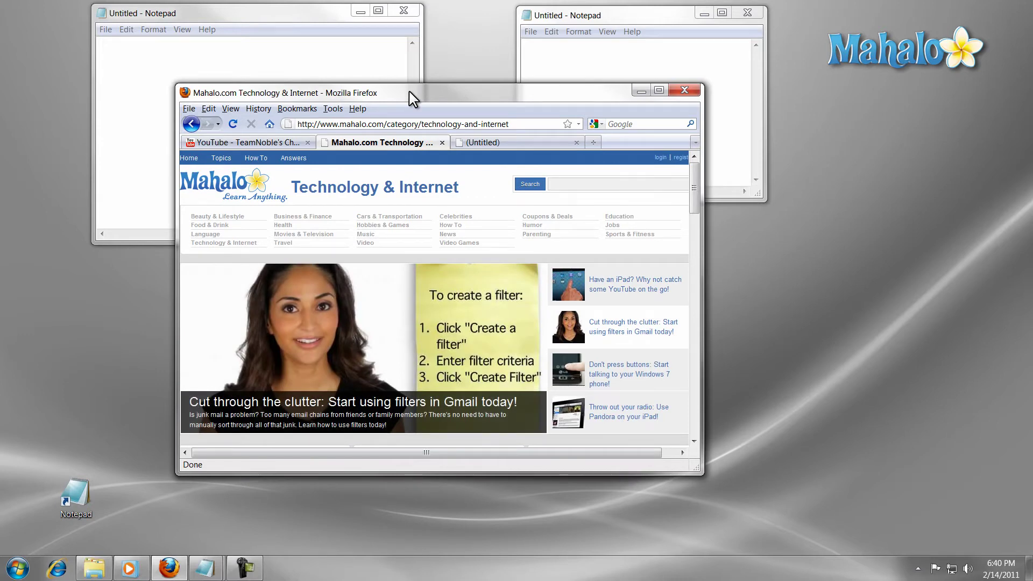
{"action": "left_click_drag", "start_coordinate": [410, 92], "coordinate": [439, 89]}
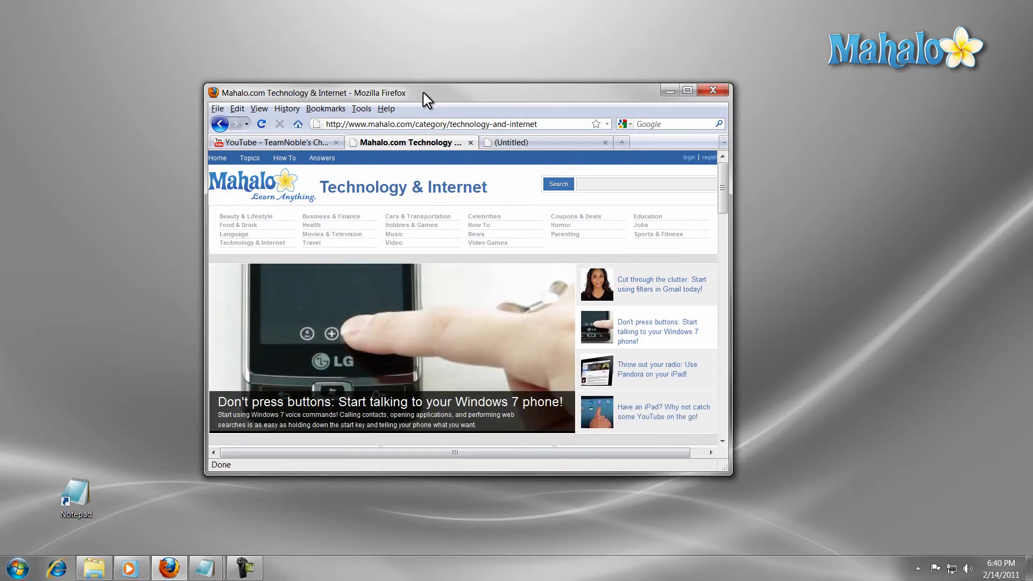
{"action": "mouse_move", "coordinate": [423, 91]}
{"action": "left_mouse_down"}
{"action": "mouse_move", "coordinate": [443, 91]}
{"action": "mouse_move", "coordinate": [424, 97]}
{"action": "left_mouse_up"}
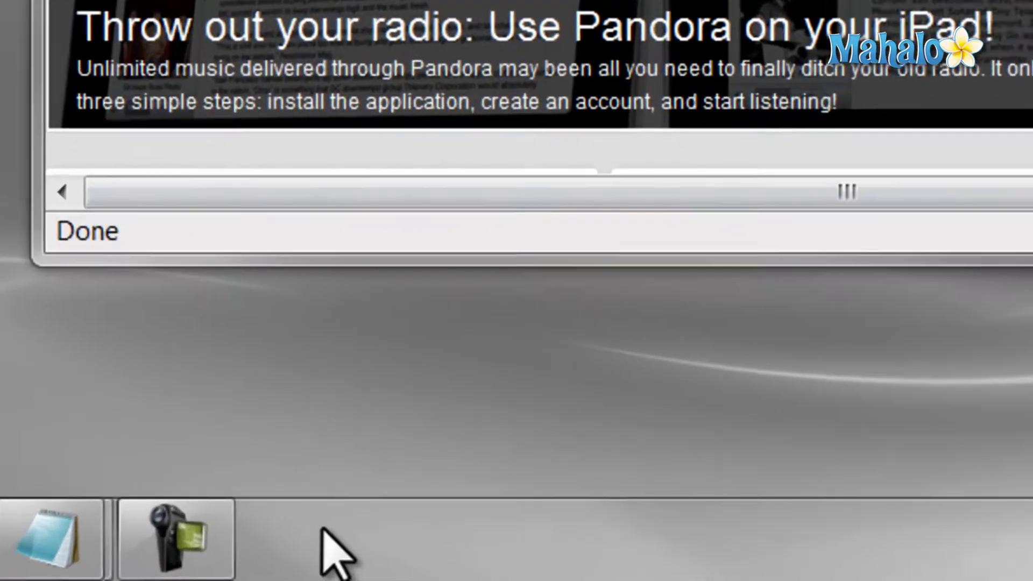
From the taskbar menu, tile Firefox and both Notepads side by side, then cascade them
{"action": "right_click", "coordinate": [384, 558]}
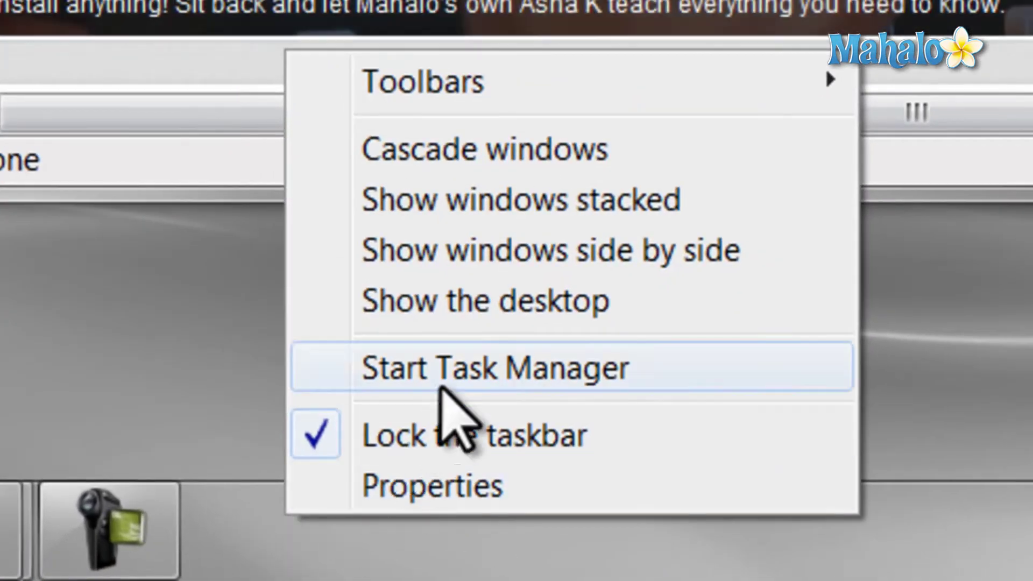
{"action": "left_click", "coordinate": [489, 260]}
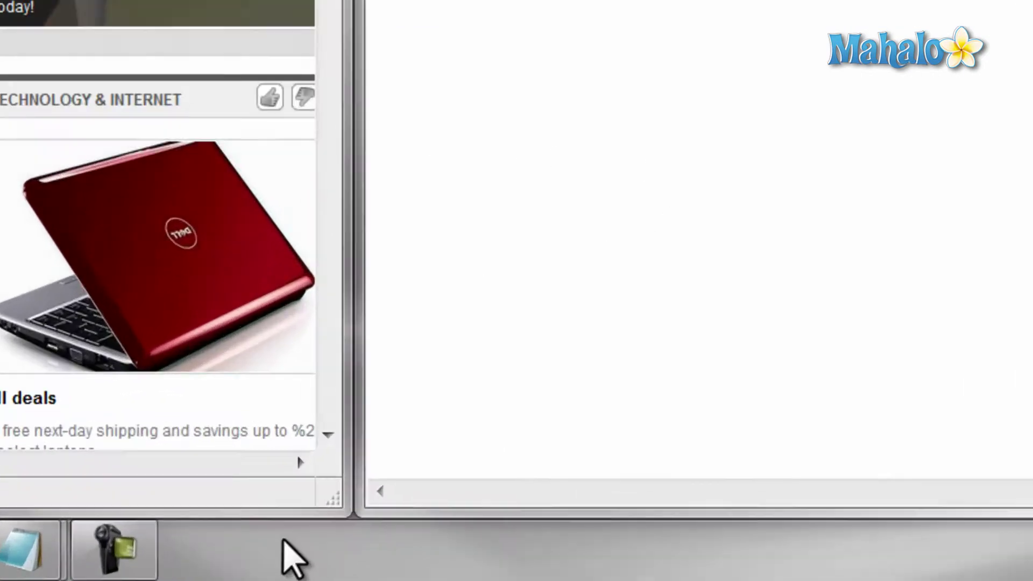
{"action": "right_click", "coordinate": [324, 573]}
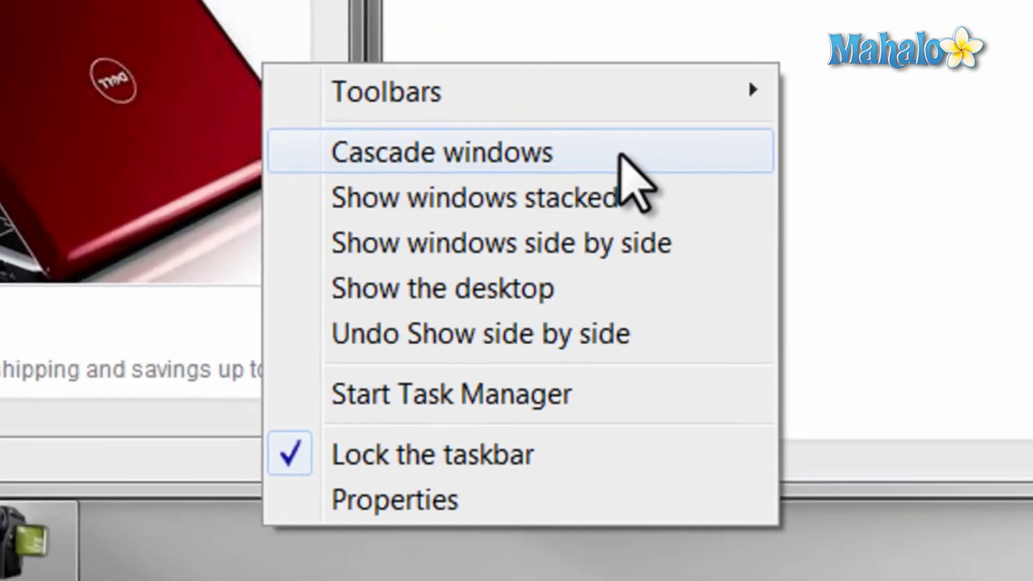
{"action": "left_click", "coordinate": [618, 157]}
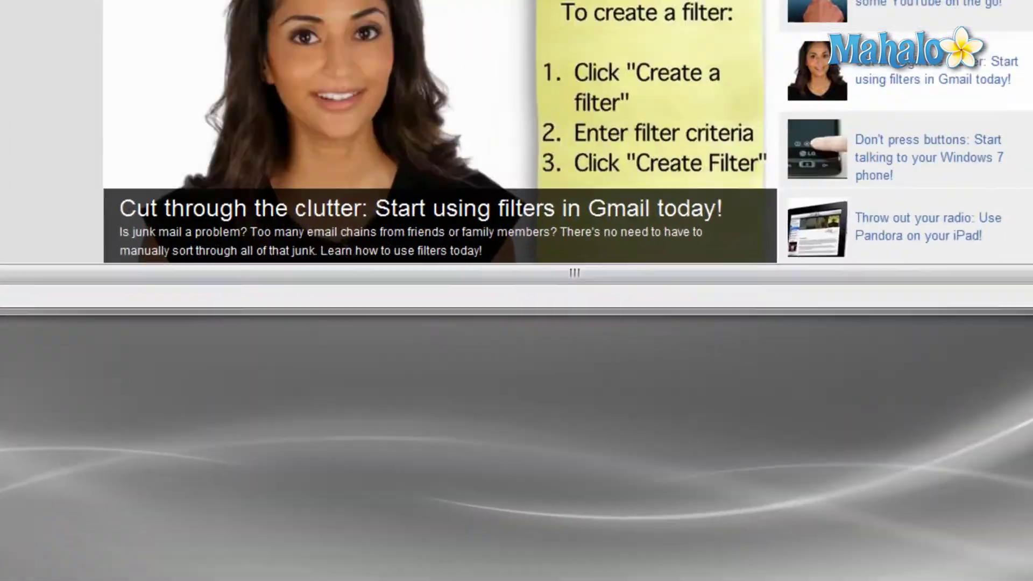
Stack the three windows vertically, then undo the stacking back to the cascade
{"action": "right_click", "coordinate": [315, 546]}
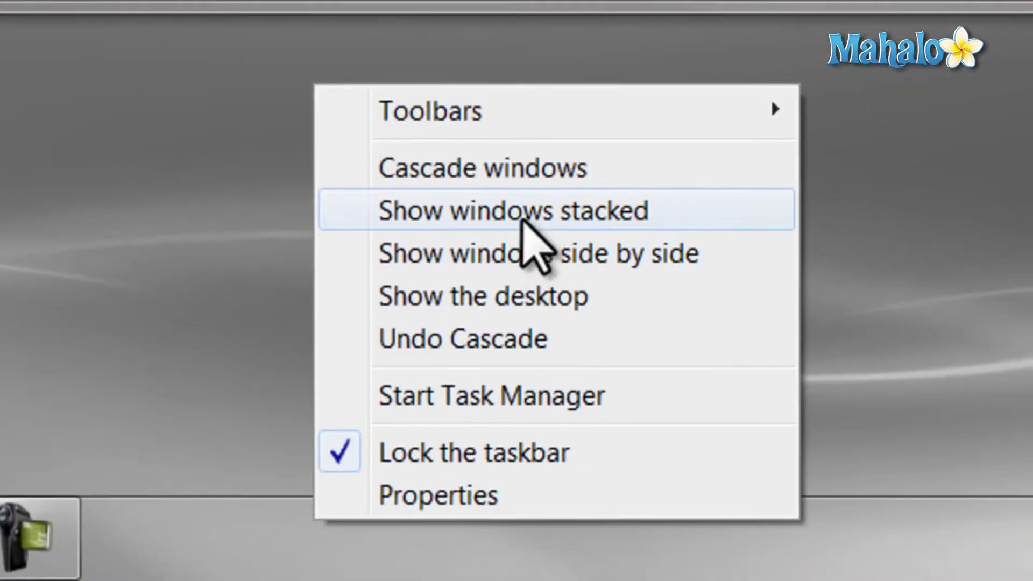
{"action": "left_click", "coordinate": [523, 218]}
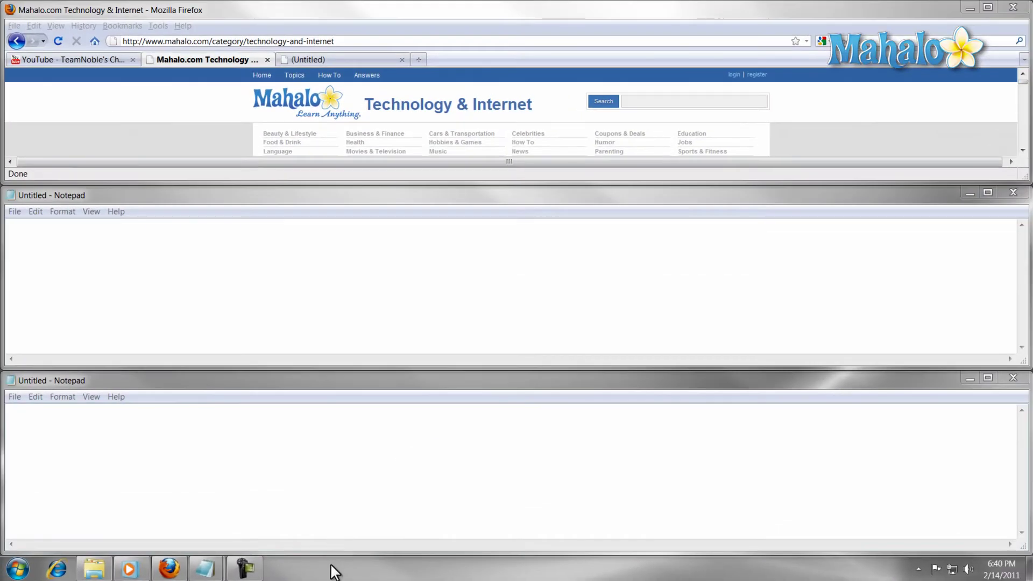
{"action": "right_click", "coordinate": [330, 564]}
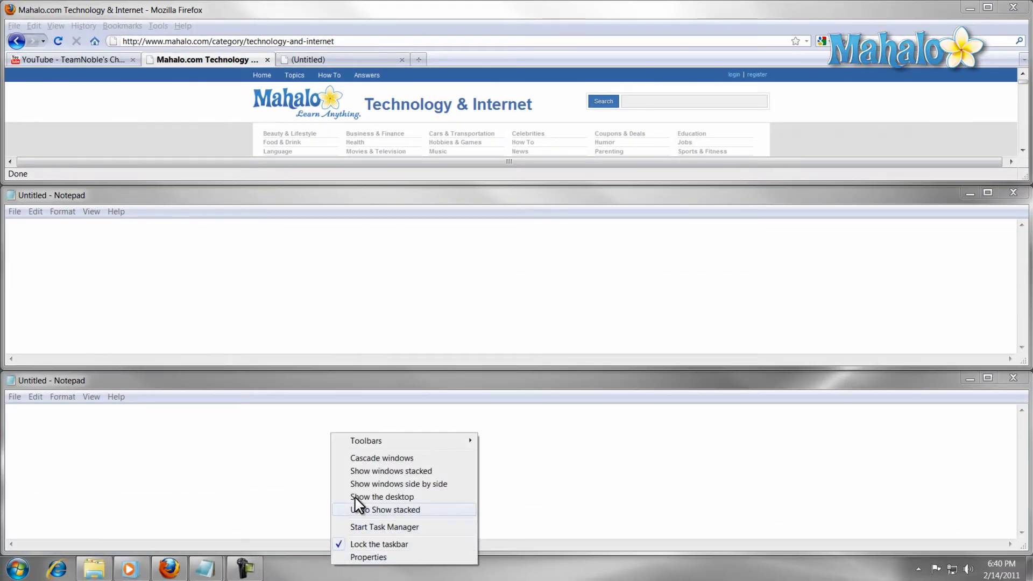
{"action": "left_click", "coordinate": [368, 460]}
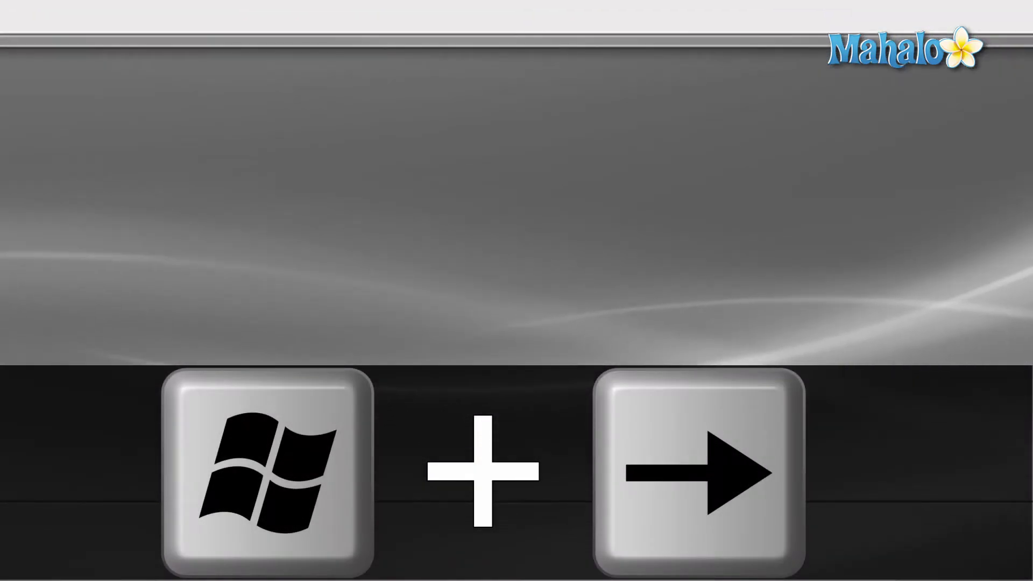
With Win+arrows, snap Firefox right, left, right again, then maximize it
{"action": "key", "text": "super+Right"}
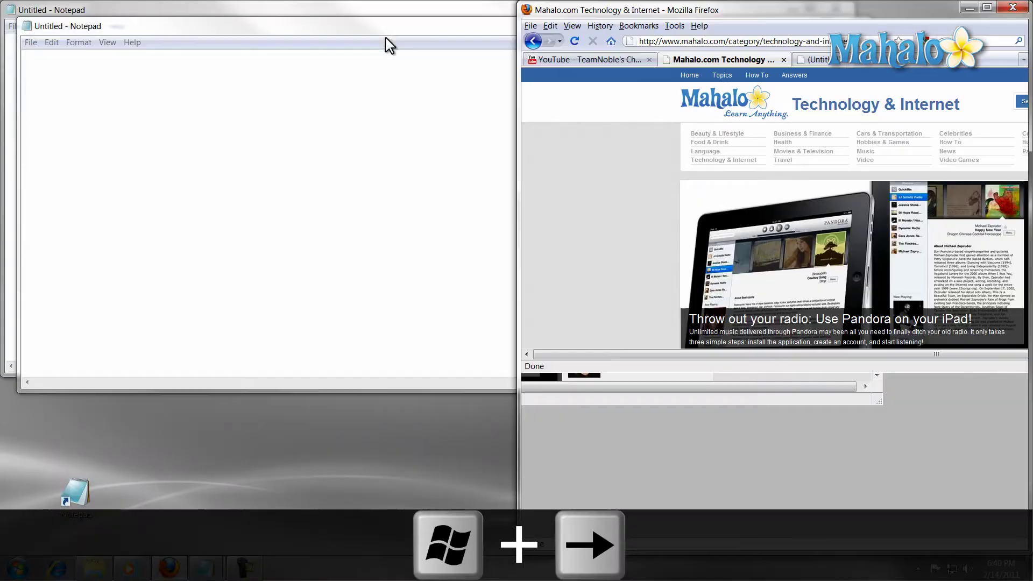
{"action": "key", "text": "super+Left"}
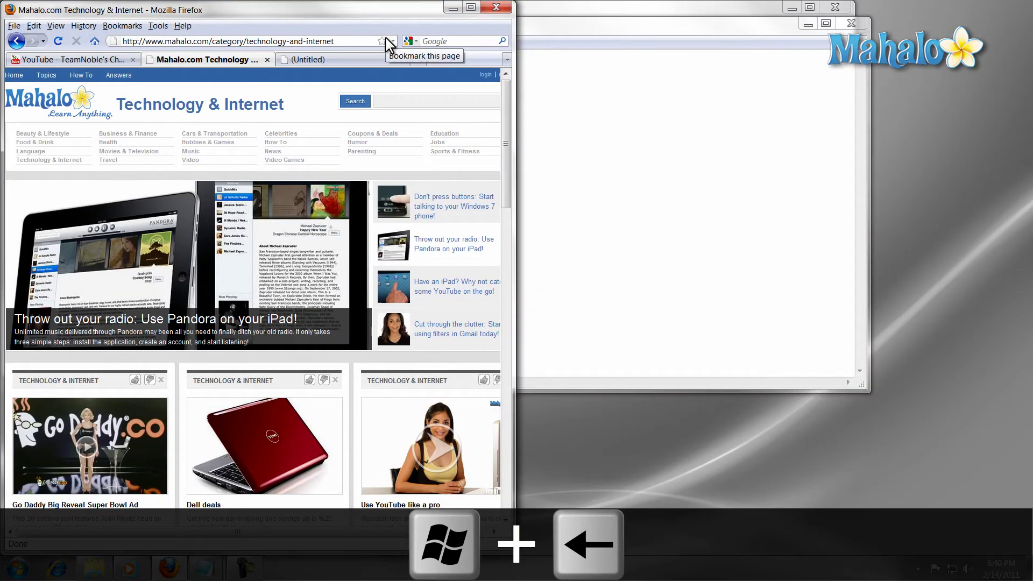
{"action": "key", "text": "super+Right"}
{"action": "key", "text": "super+Up"}
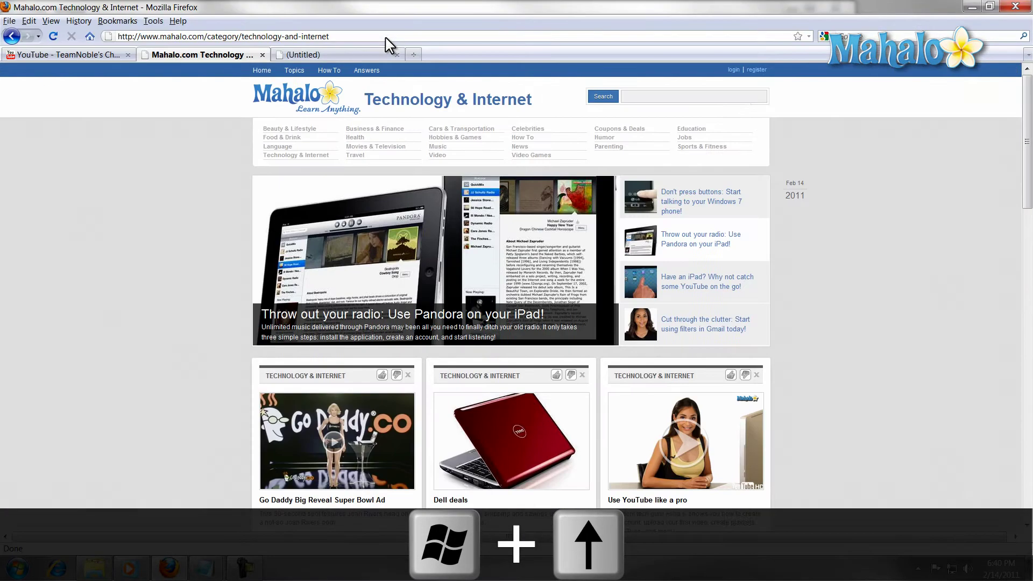
Restore Firefox with Win+Down, minimize it, then bring it back from the taskbar
{"action": "key", "text": "super+Down"}
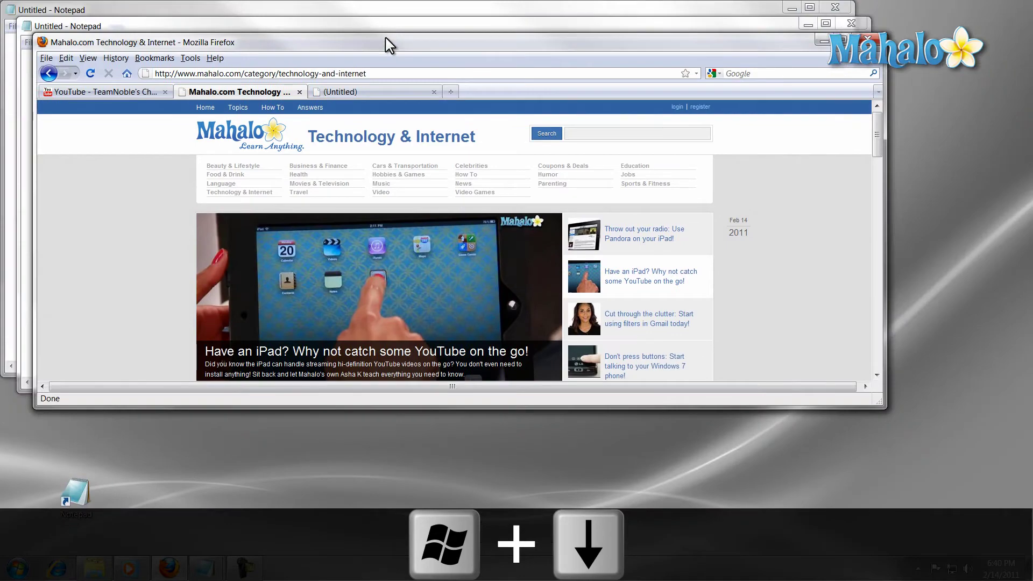
{"action": "key", "text": "super+Down"}
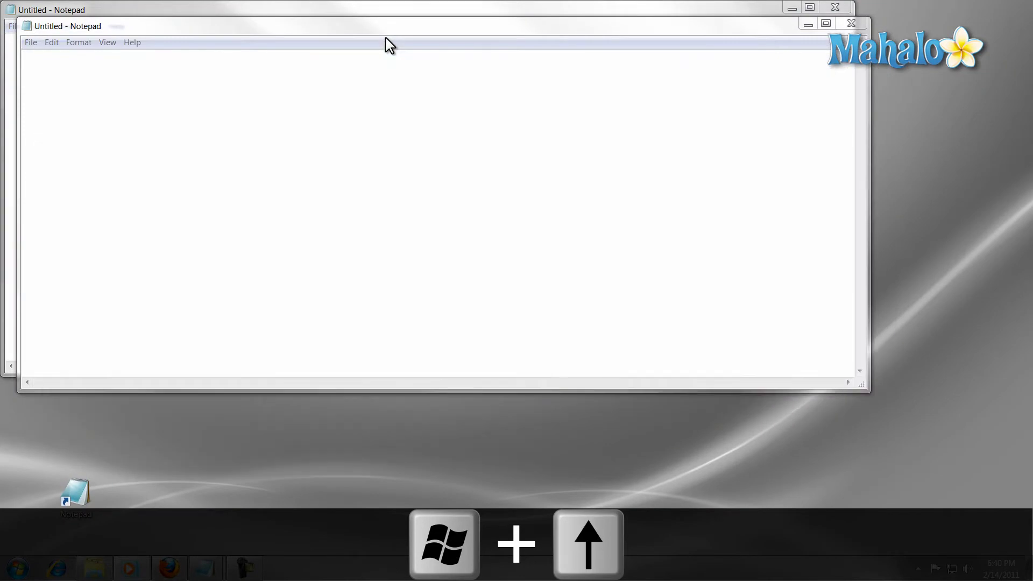
{"action": "left_click", "coordinate": [179, 570]}
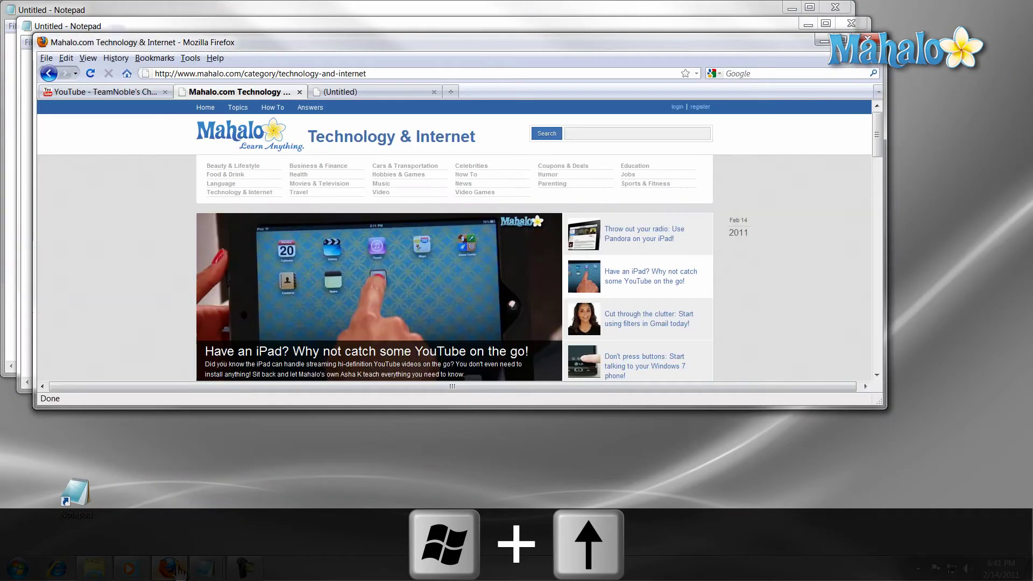